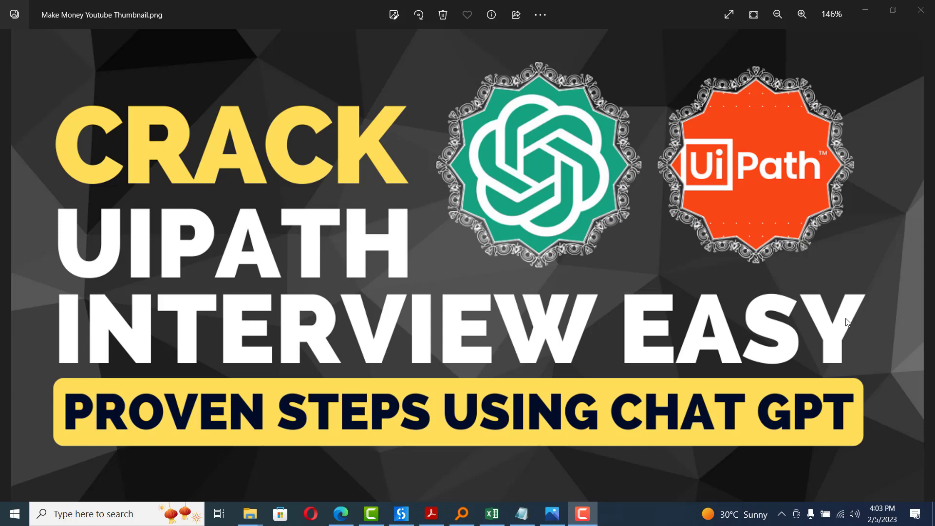
# Step: Open chat.openai.com in a new Edge tab to reach ChatGPT's empty new-chat page
pyautogui.click(341, 516)
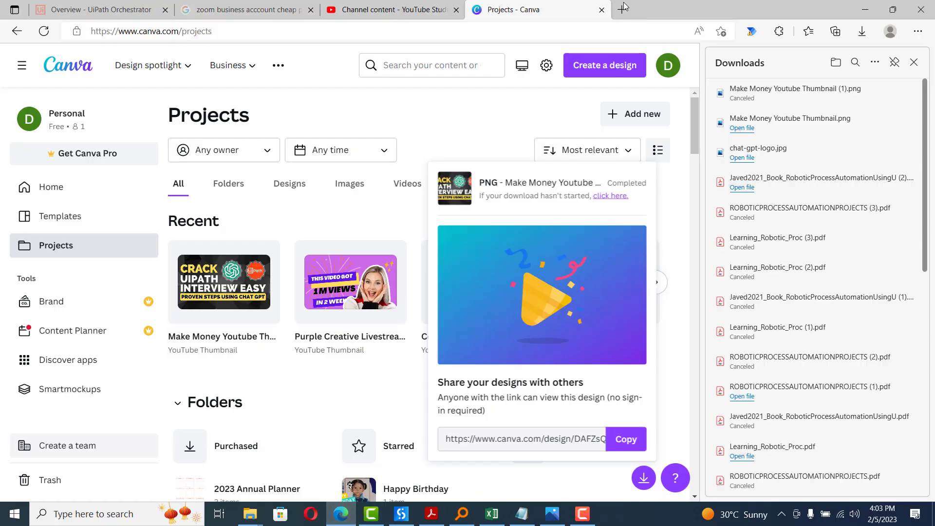
pyautogui.click(622, 8)
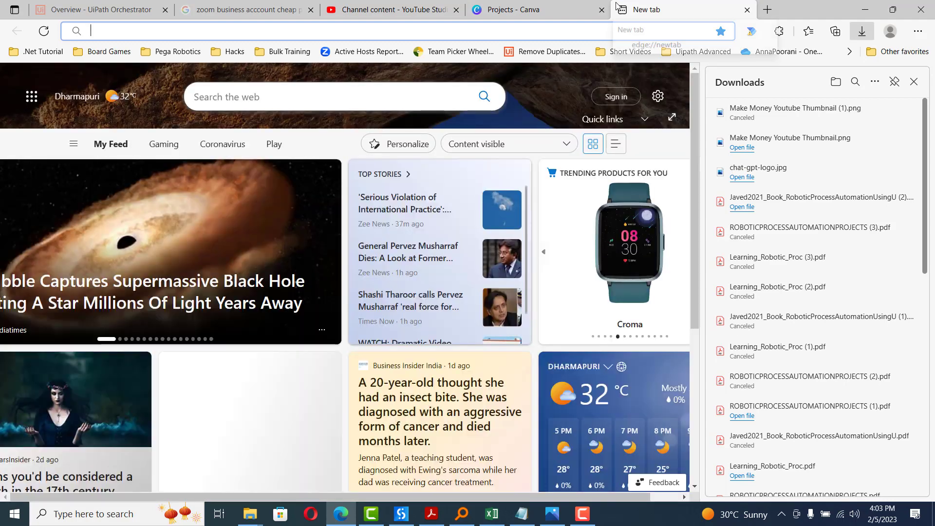
pyautogui.write('chat.openai.com')
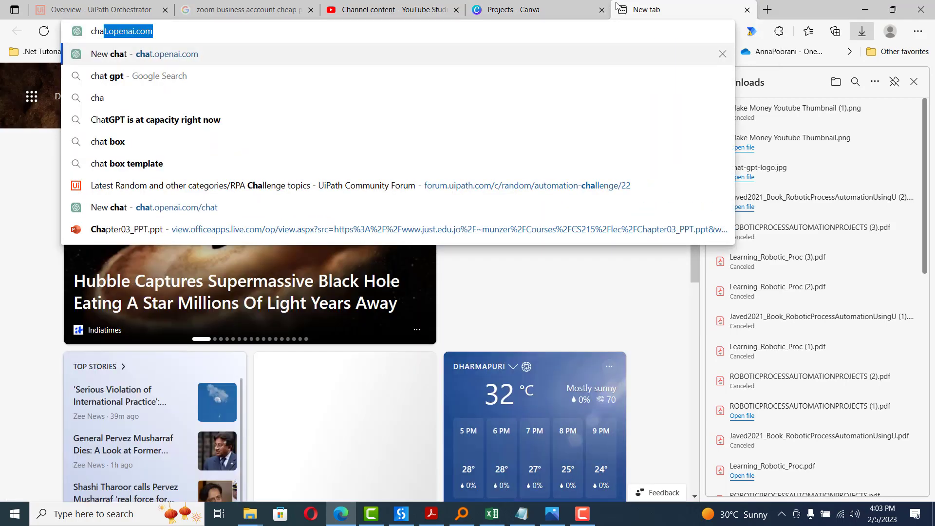
pyautogui.press('Return')
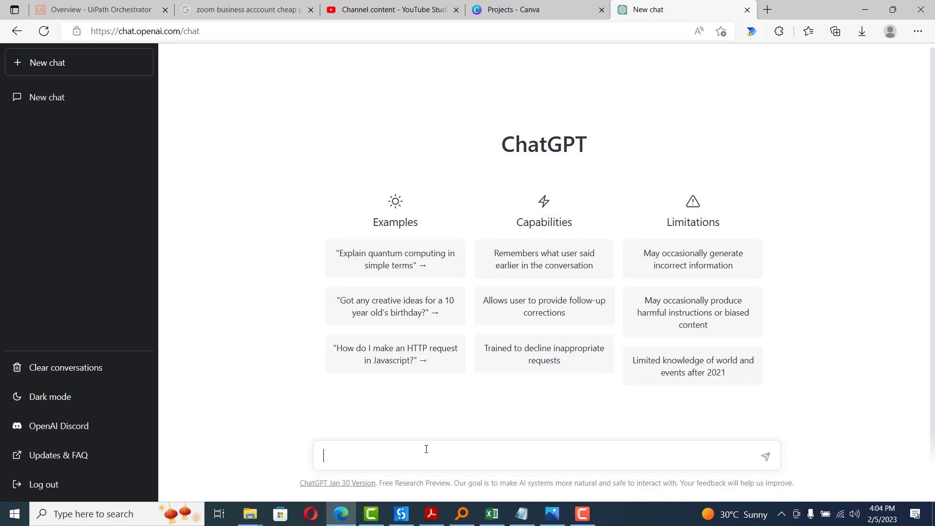
# Step: Ask ChatGPT for a 'sample resume of uipath developer experience 2 years'
pyautogui.write('ample resume of uipath deve')
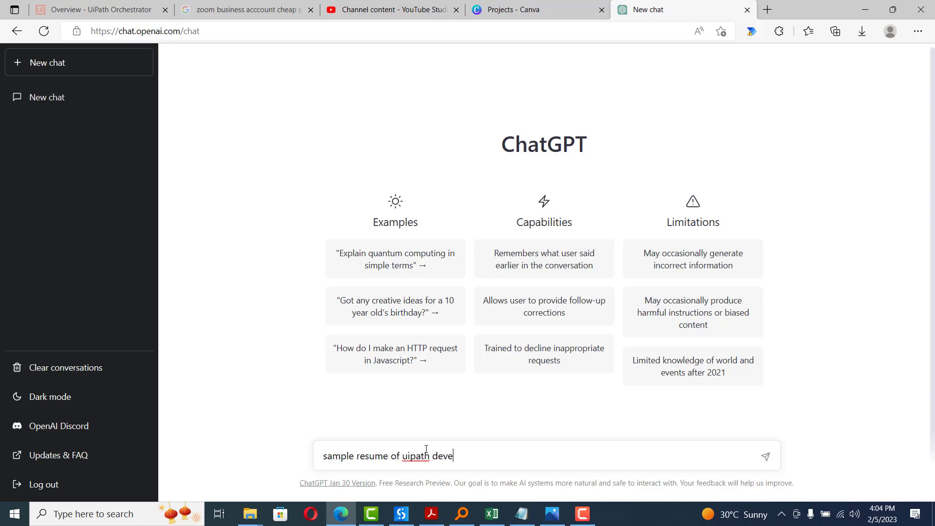
pyautogui.write('loper experience 2 years')
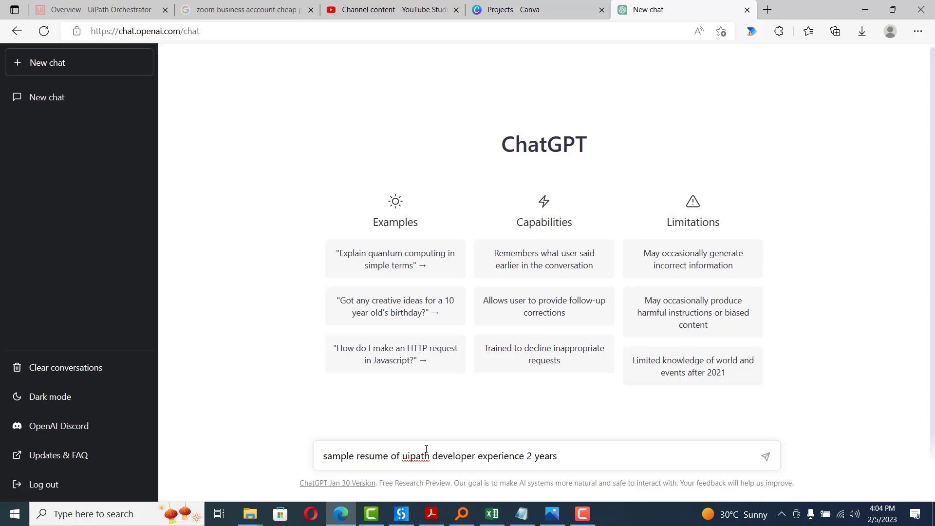
pyautogui.press('Return')
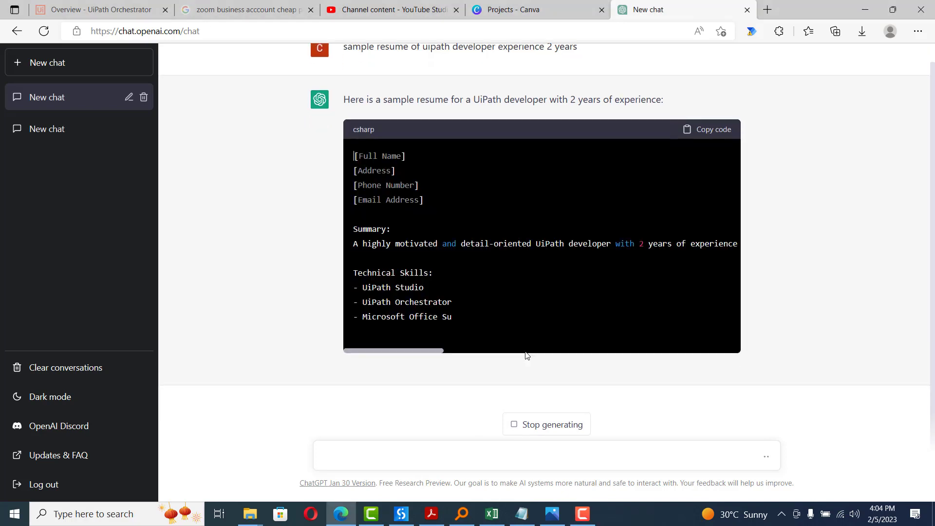
pyautogui.moveTo(428, 351); pyautogui.dragTo(394, 350)
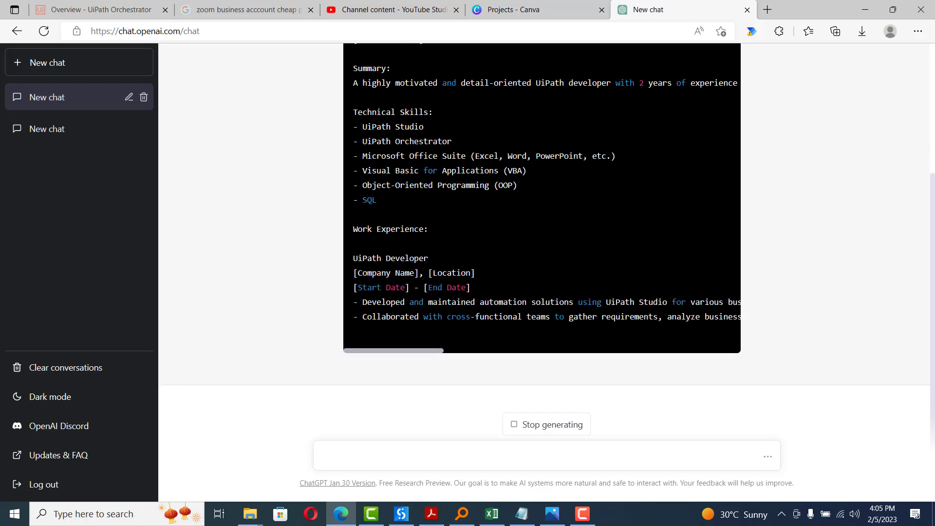
pyautogui.scroll(3, 542, 243)
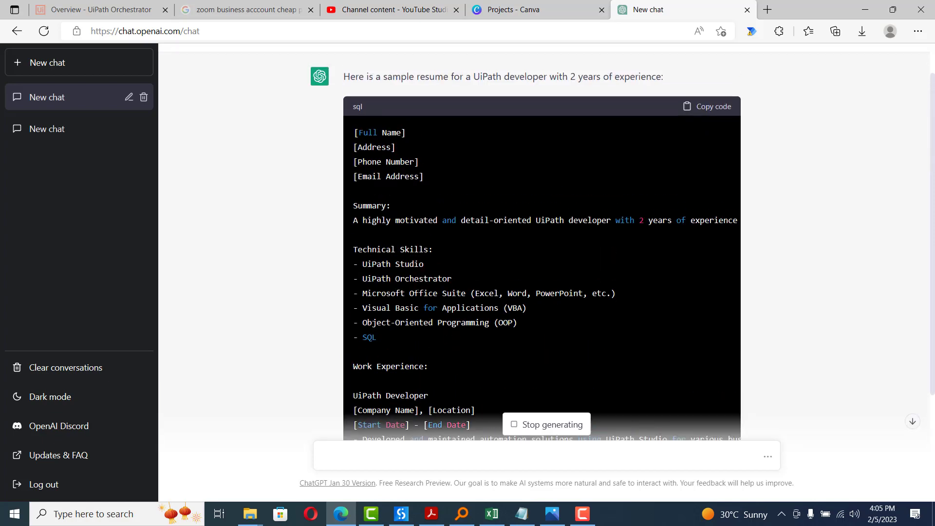
# Step: Scroll down through the finished resume to Certifications, then back to the top
pyautogui.scroll(-3, 417, 287)
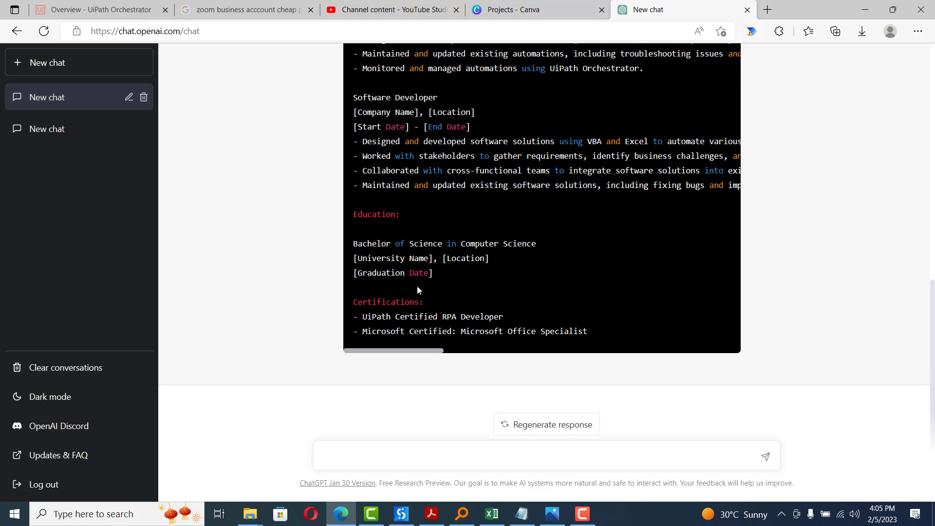
pyautogui.scroll(10, 417, 287)
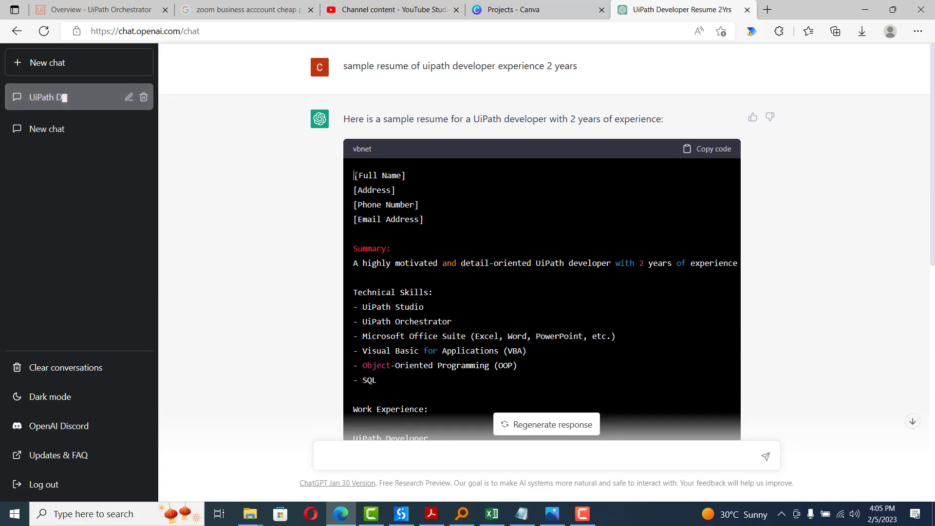
# Step: Ask ChatGPT to 'fill the above response with sample data'
pyautogui.scroll(-9, 431, 385)
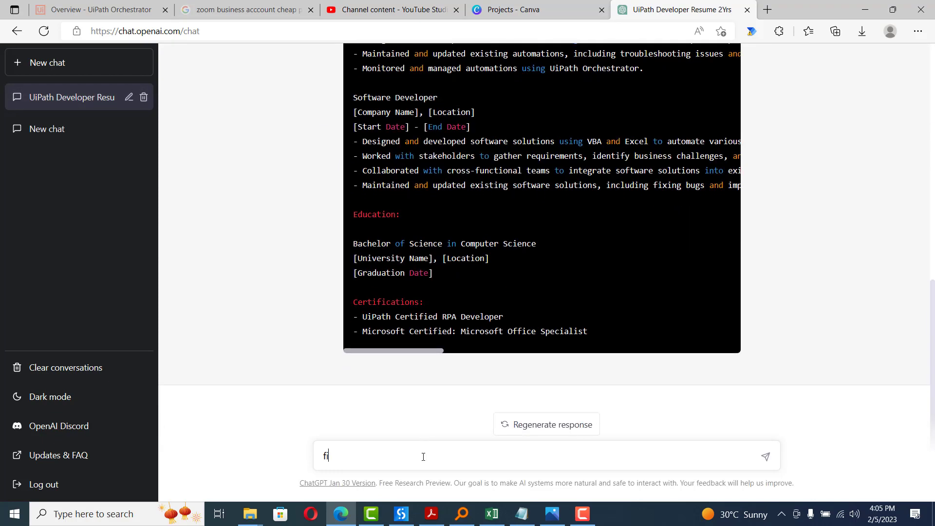
pyautogui.write('l the above response with sample data')
pyautogui.press('Return')
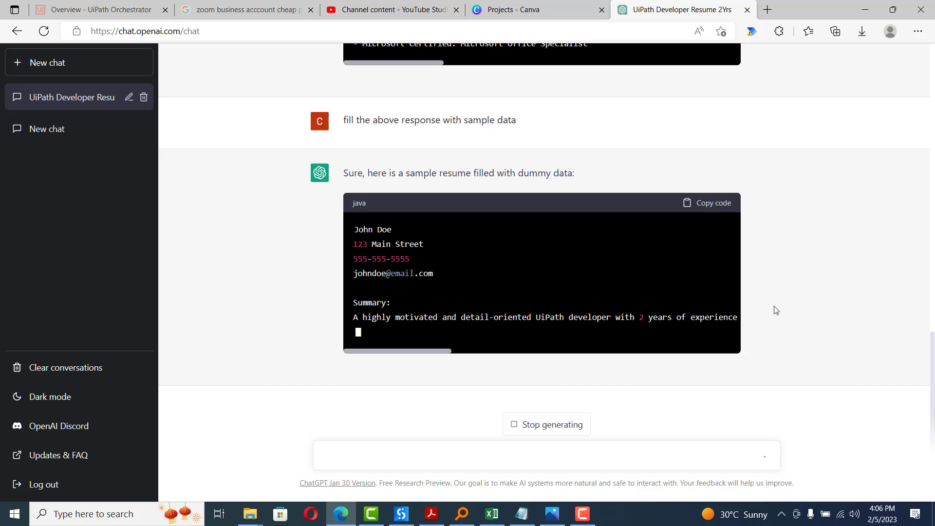
# Step: Read through the dummy-data resume and select its text from Certifications up to the top
pyautogui.scroll(5, 597, 317)
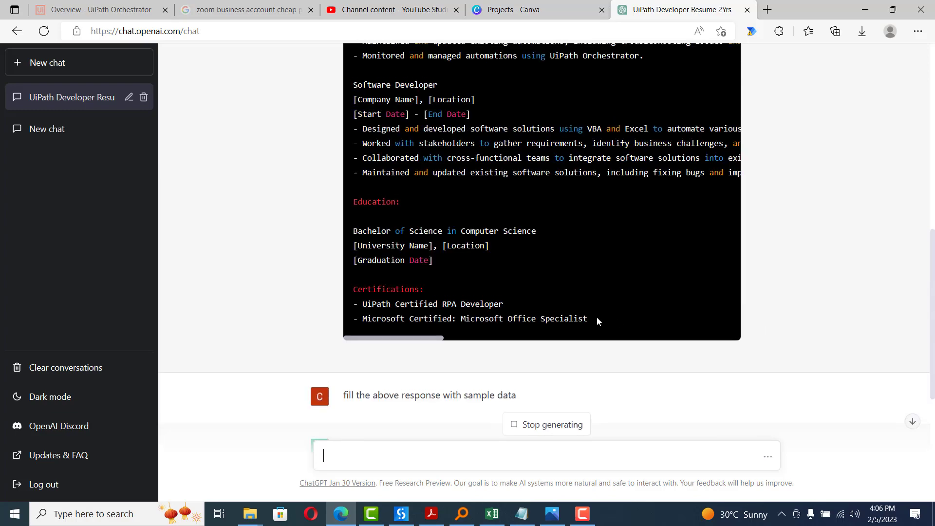
pyautogui.scroll(9, 597, 317)
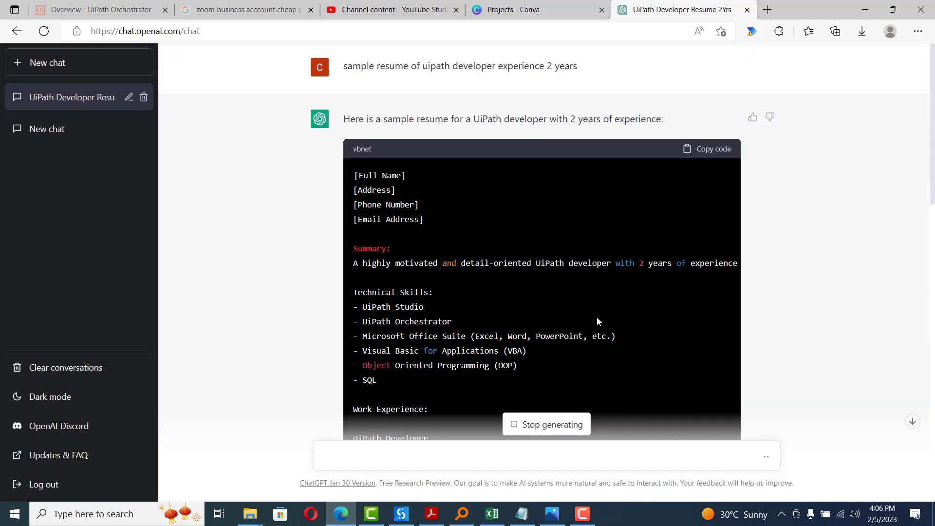
pyautogui.scroll(-5, 790, 372)
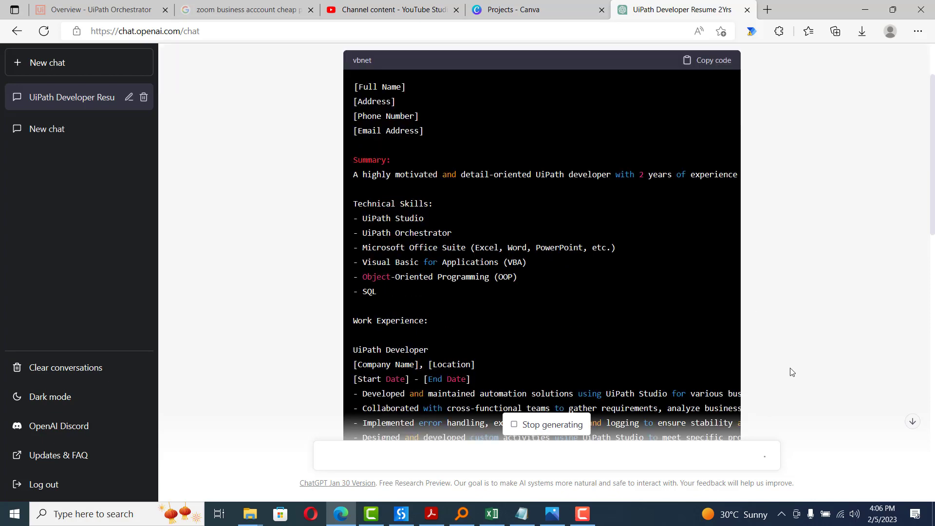
pyautogui.scroll(-15, 789, 372)
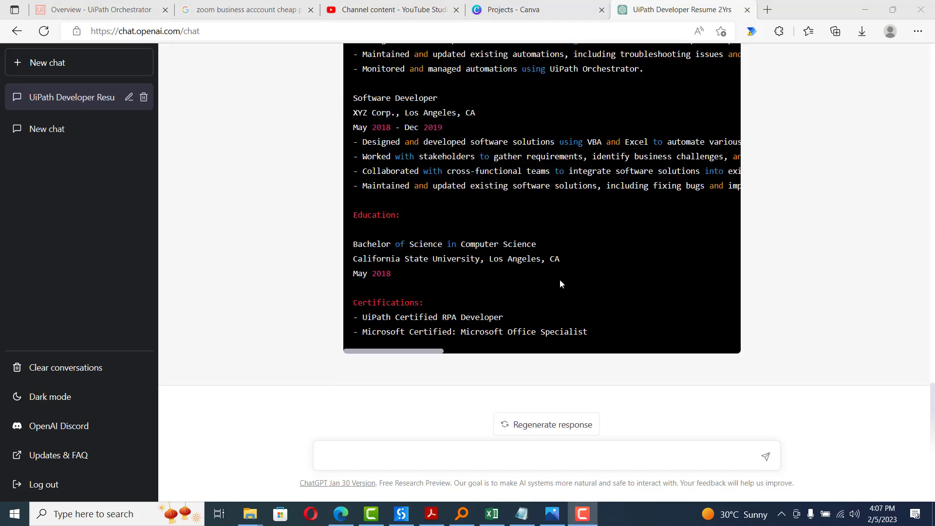
pyautogui.scroll(10, 549, 328)
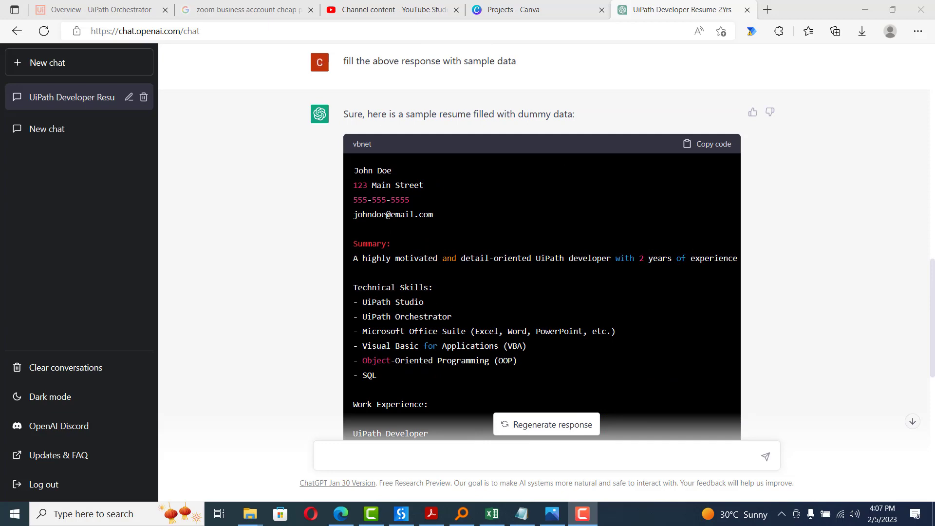
pyautogui.scroll(-4, 542, 241)
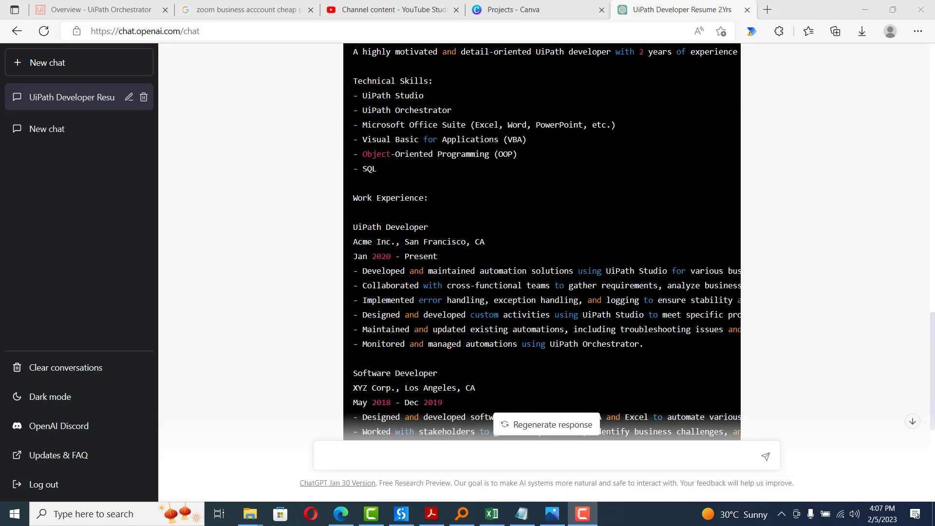
pyautogui.scroll(-3, 400, 279)
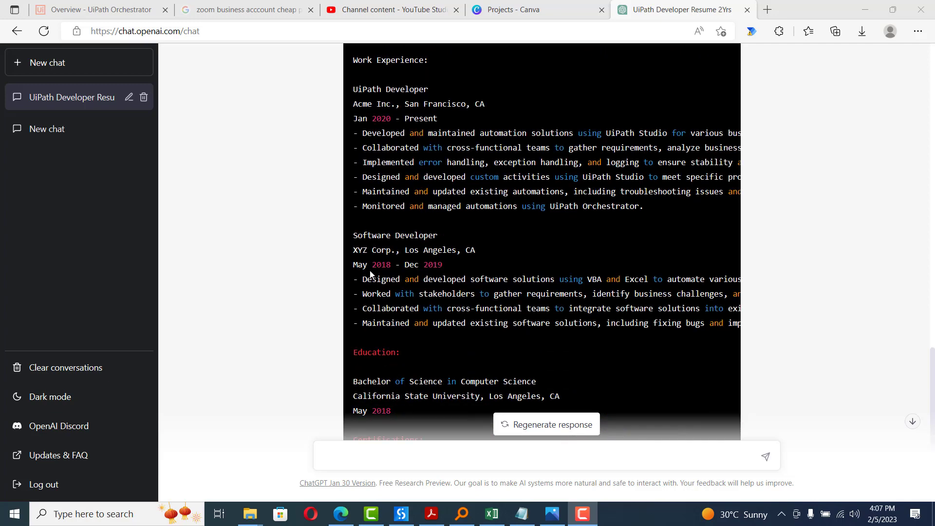
pyautogui.scroll(-3, 542, 219)
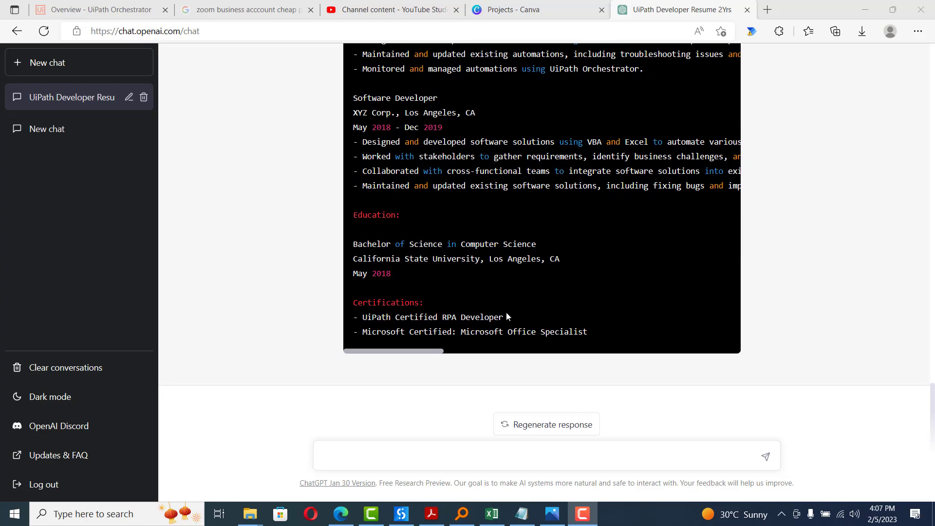
pyautogui.moveTo(597, 340); pyautogui.dragTo(353, 307)
pyautogui.scroll(15, 422, 234)
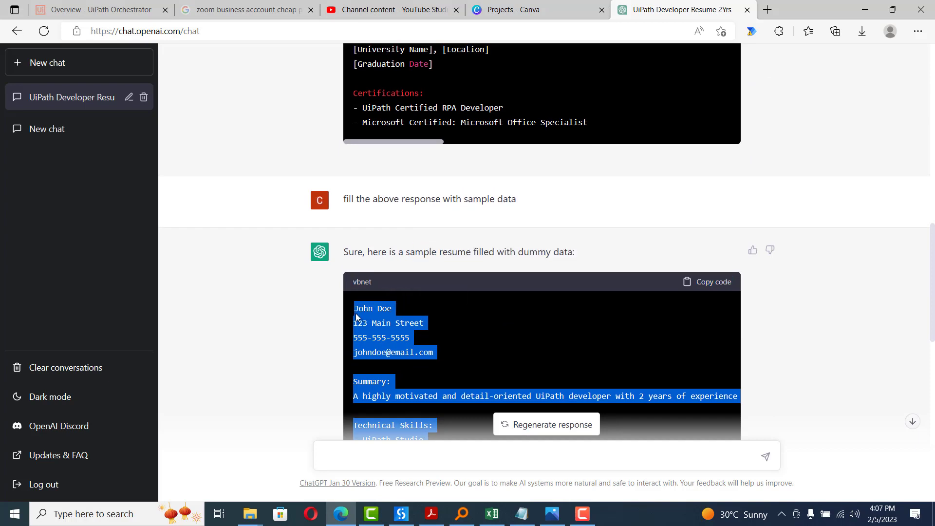
# Step: Search 'word' in the Start menu and launch Word 2013
pyautogui.click(20, 516)
pyautogui.write('ord')
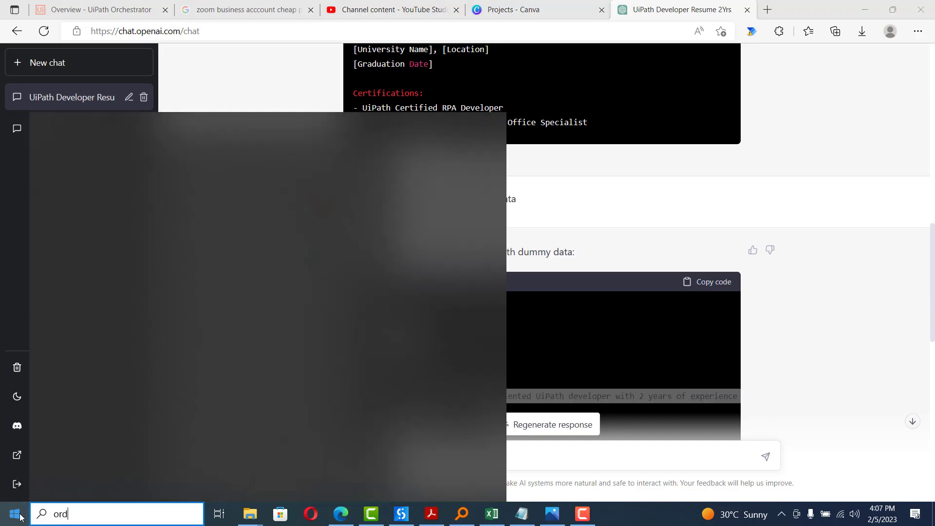
pyautogui.press('Home')
pyautogui.write('w')
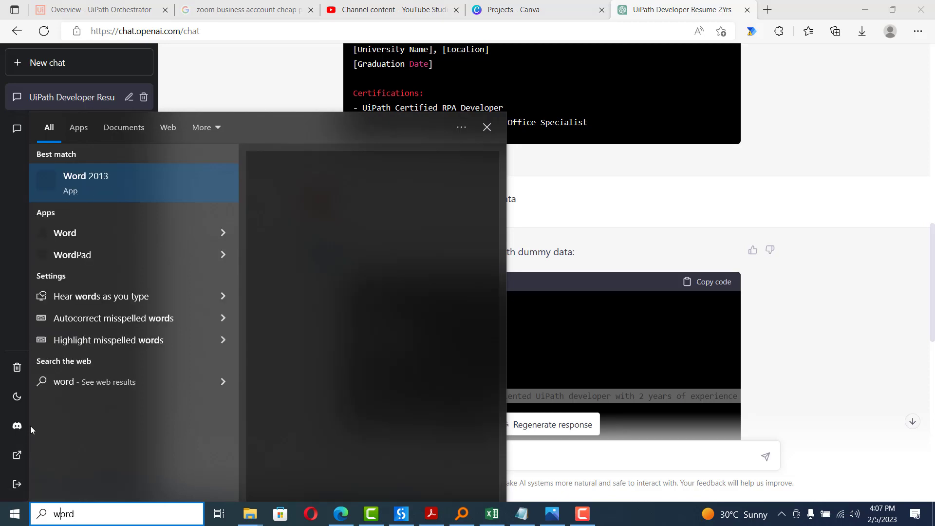
pyautogui.click(110, 181)
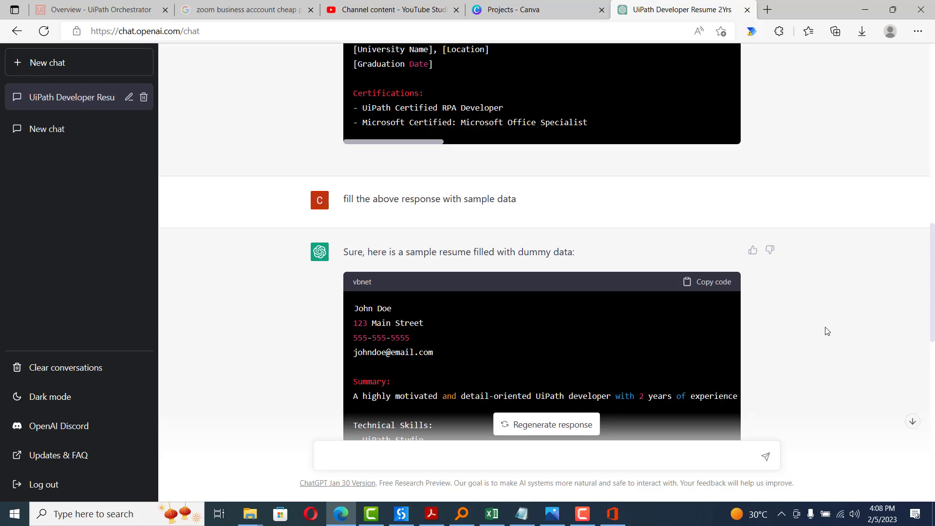
# Step: Send 'sample response for the question "tell me about yourself" as a uipath developer', correcting 'teh'
pyautogui.scroll(-14, 827, 329)
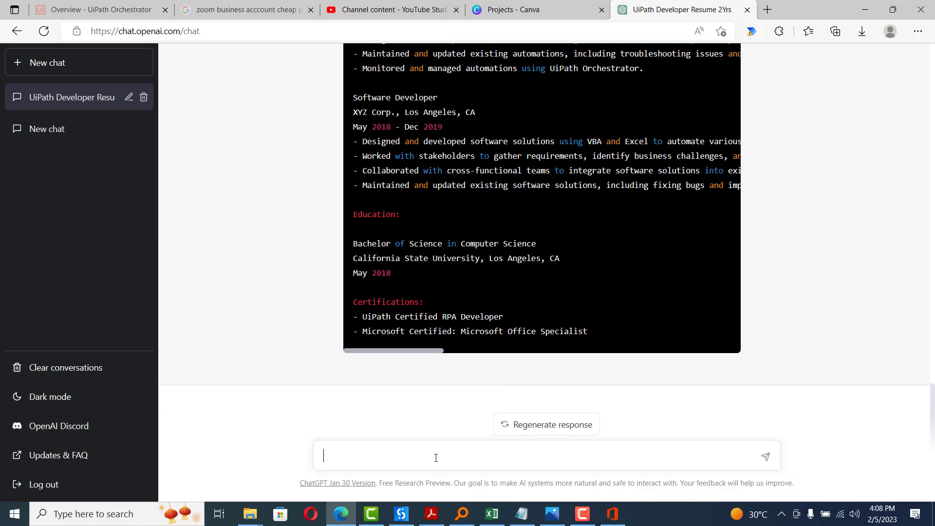
pyautogui.write('sample response for teh question "tell ')
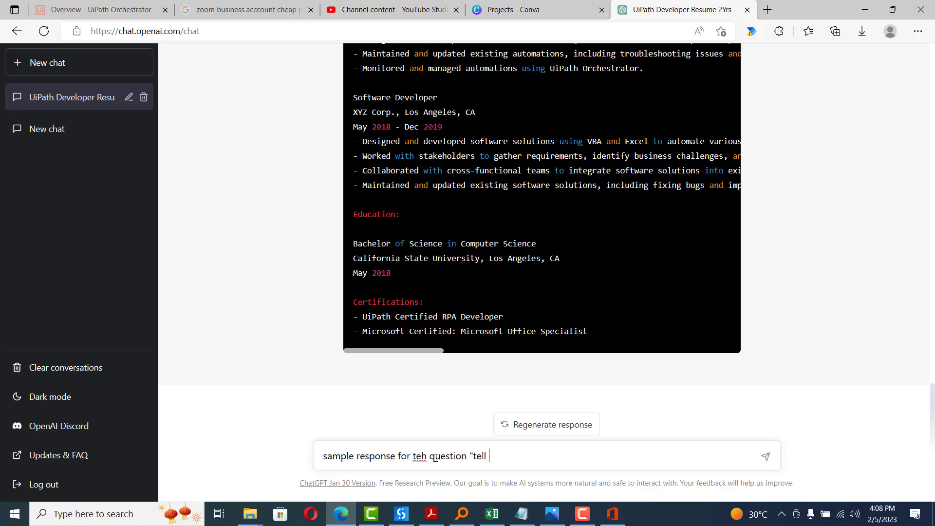
pyautogui.write('me about yourself" as a')
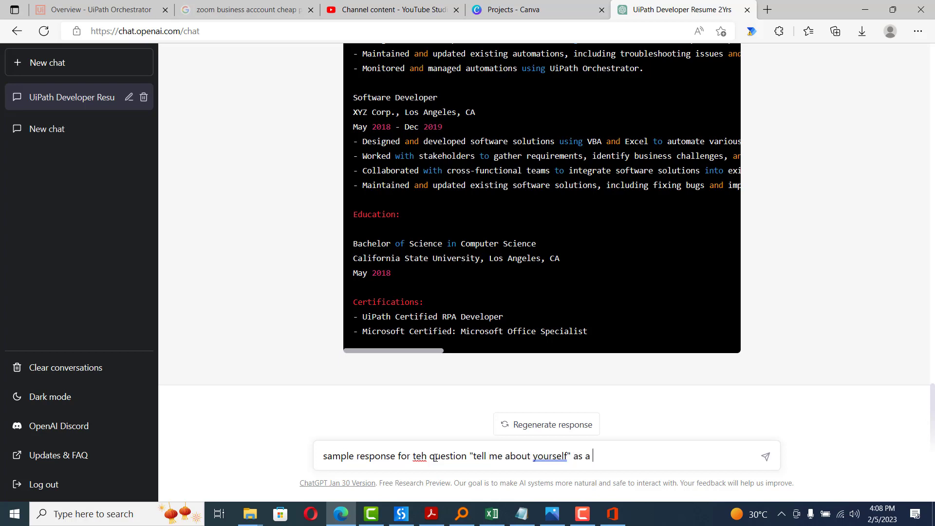
pyautogui.write(' uipath developer')
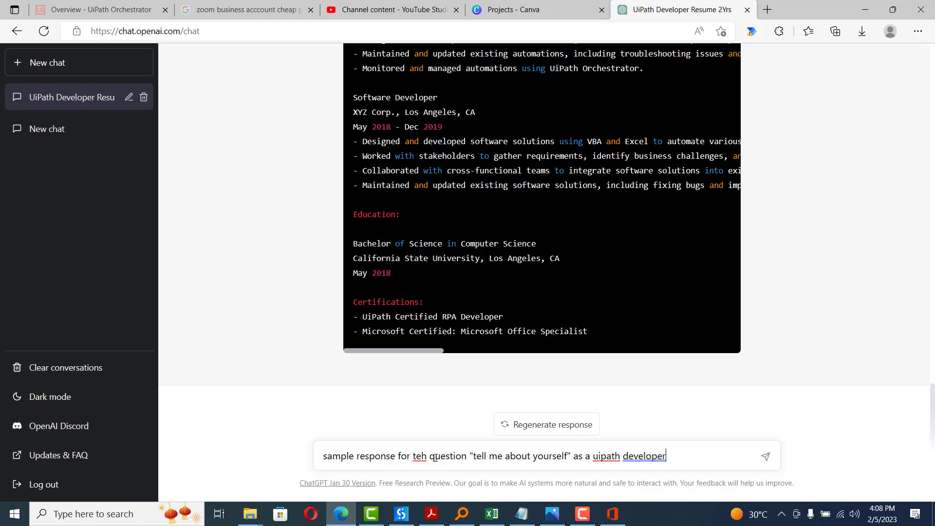
pyautogui.click(419, 452)
pyautogui.rightClick(419, 452)
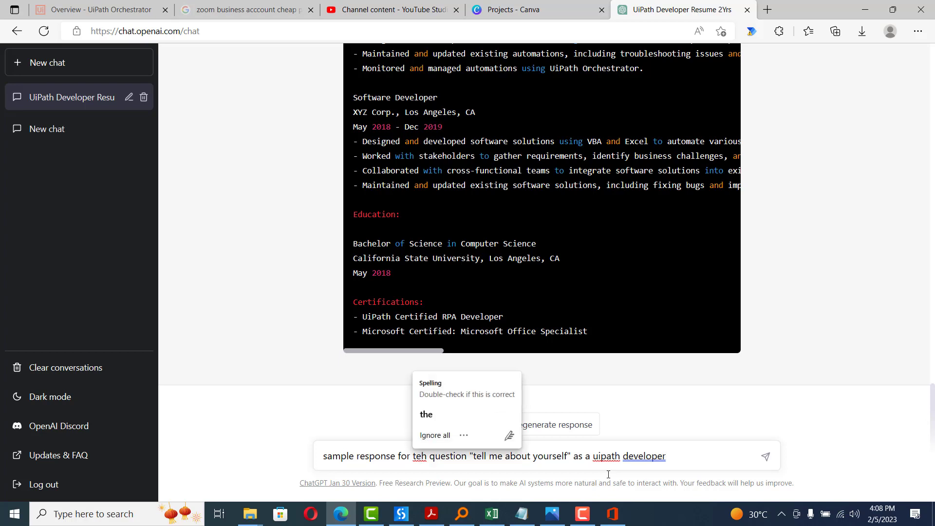
pyautogui.press('Escape')
pyautogui.press('Delete')
pyautogui.write('e')
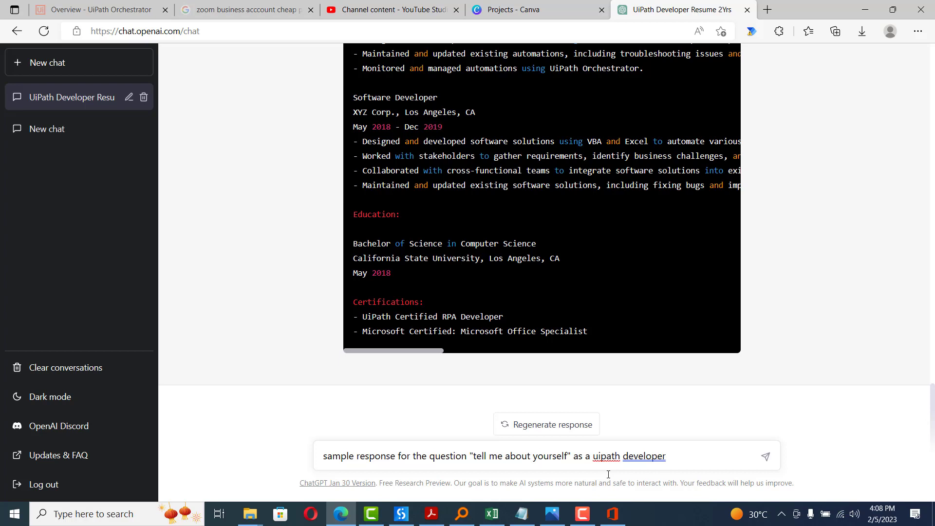
pyautogui.press('Return')
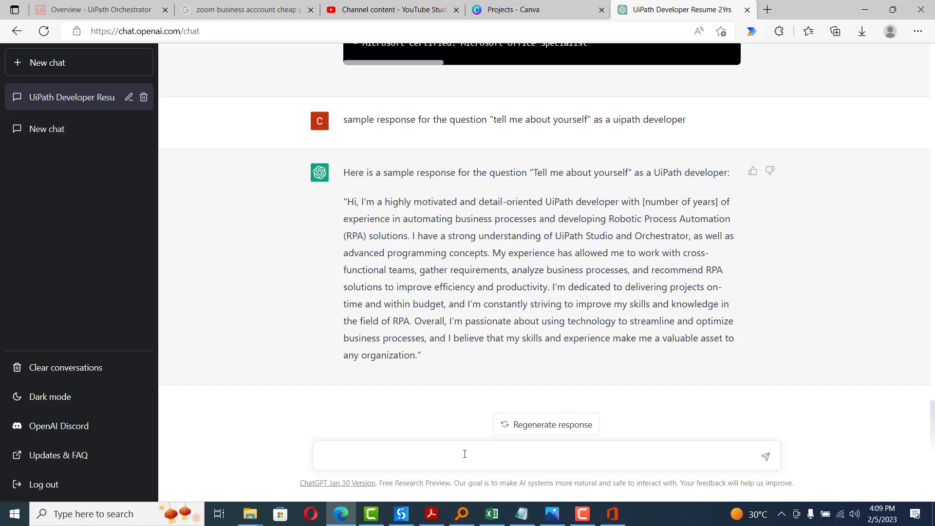
# Step: Type the prompt asking for a sample answer to "tell me about the uipath projects that you have worked on", fixing typos
pyautogui.write('sample response for th')
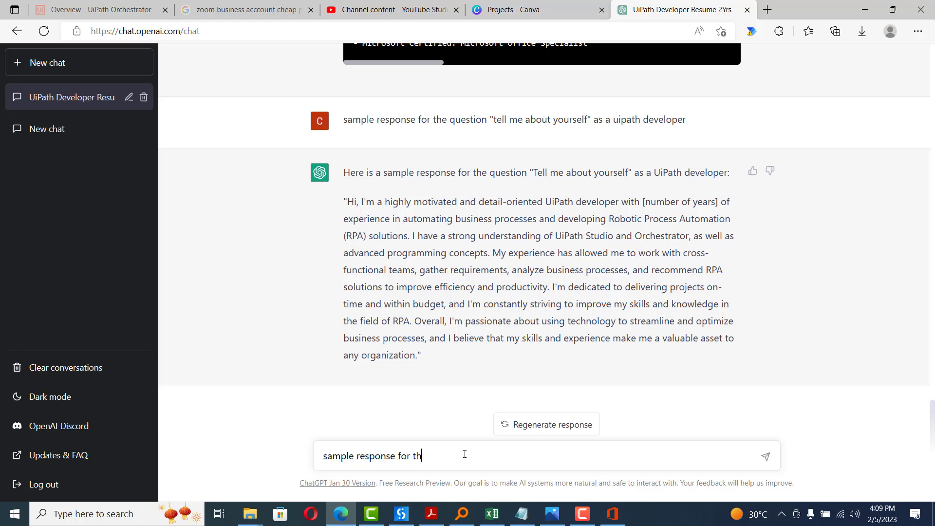
pyautogui.write('e question "tell me about teh')
pyautogui.press('BackSpace')
pyautogui.press('BackSpace')
pyautogui.press('BackSpace')
pyautogui.write('he y')
pyautogui.press('BackSpace')
pyautogui.write('uipath proje')
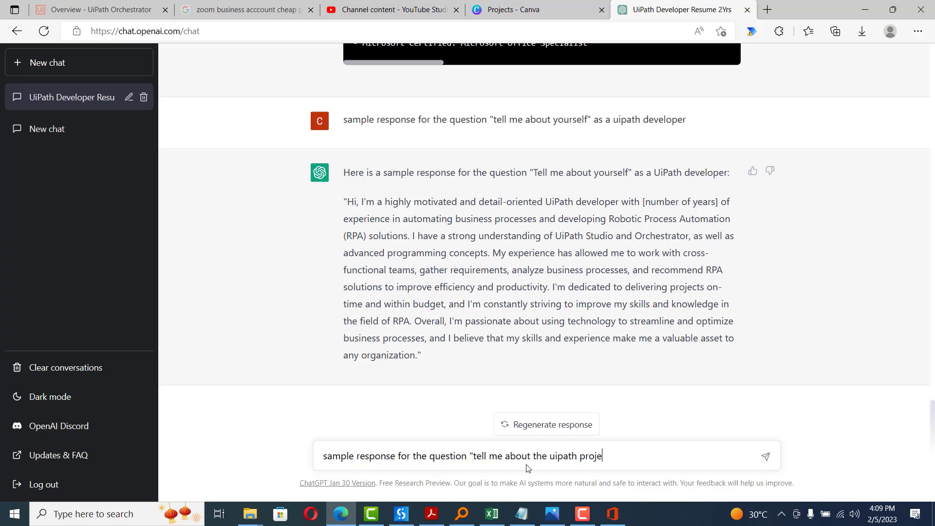
pyautogui.write('cts that you have worked')
pyautogui.press('Tab')
# Step: Close the quotation mark and send the UiPath projects question
pyautogui.write('"')
pyautogui.press('Return')
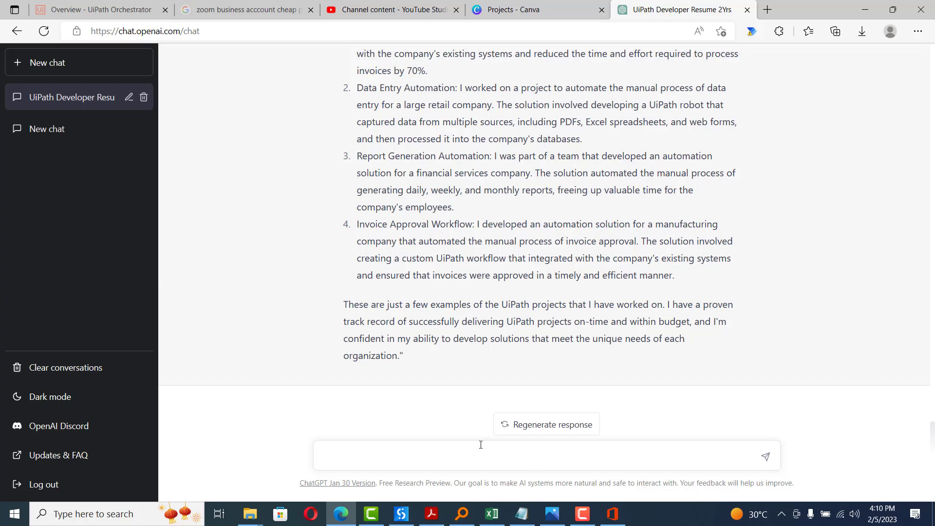
# Step: Type the prompt 'sample response for "challenges faced in your rpa projects"', removing stray characters
pyautogui.write('mpe')
pyautogui.write('rspo')
pyautogui.write('respons')
pyautogui.write('ef or "')
pyautogui.press('BackSpace')
pyautogui.press('BackSpace')
pyautogui.write('hall')
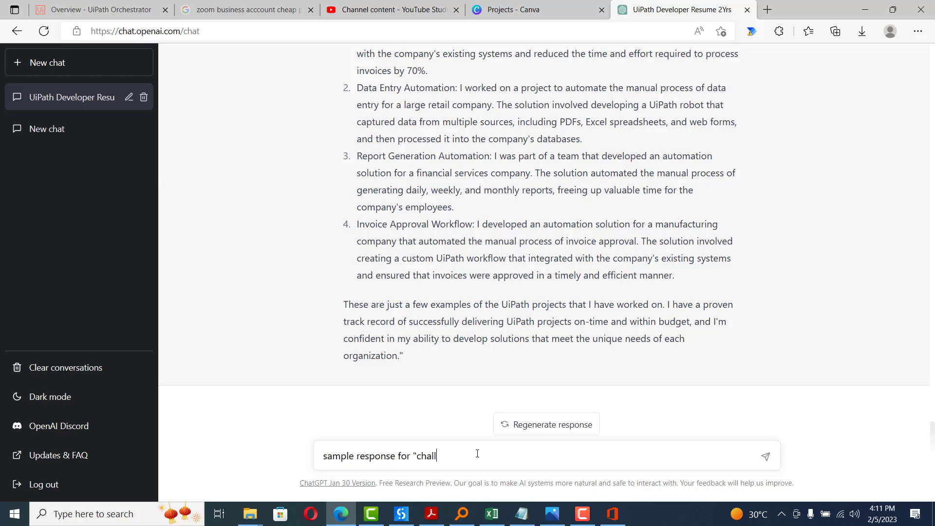
pyautogui.write('enges faced in your rpa projects"')
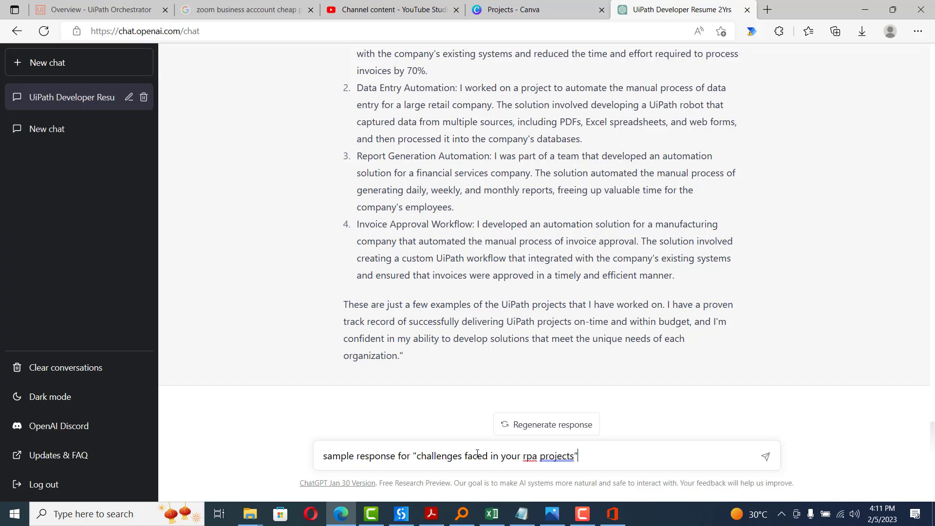
# Step: Send the RPA project challenges question and let ChatGPT generate its answer
pyautogui.press('Return')
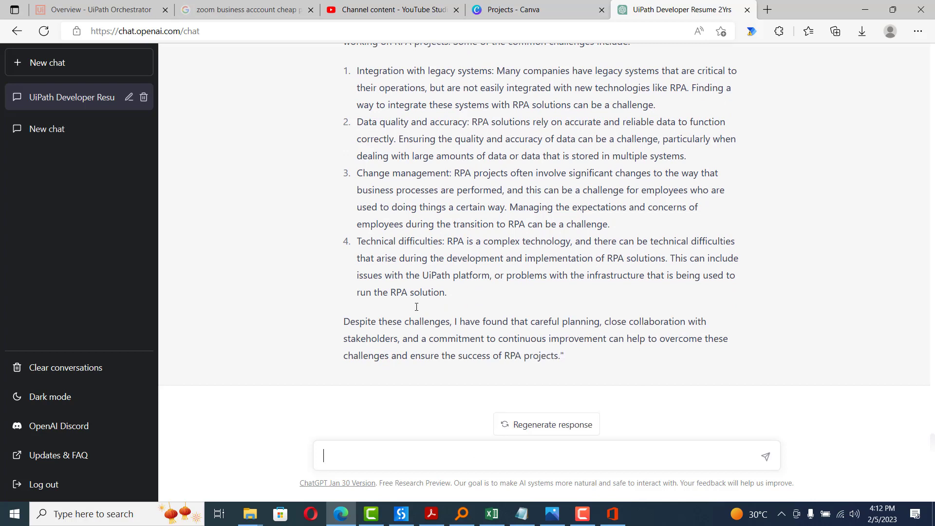
# Step: Scroll up and back down through the RPA challenges answer to review it
pyautogui.scroll(4, 414, 296)
pyautogui.scroll(-4, 403, 236)
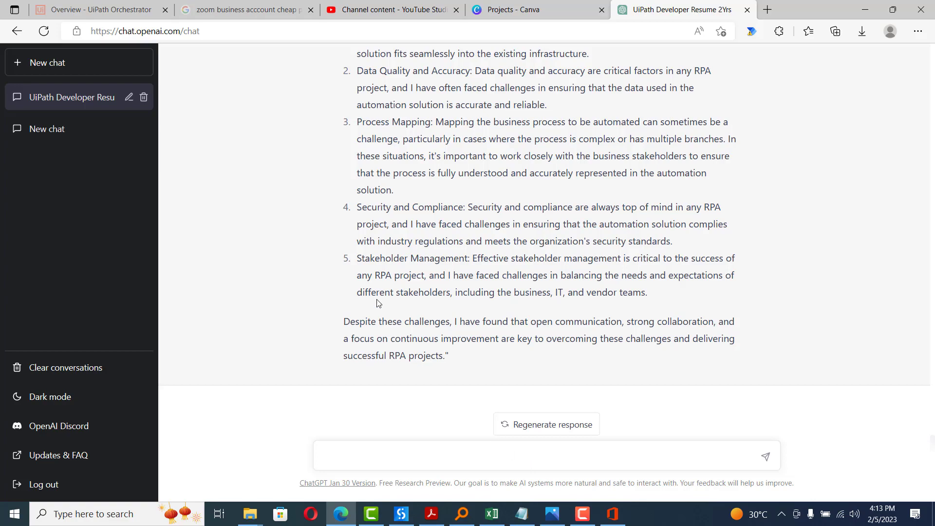
pyautogui.scroll(5, 433, 299)
pyautogui.scroll(15, 436, 299)
pyautogui.scroll(13, 443, 316)
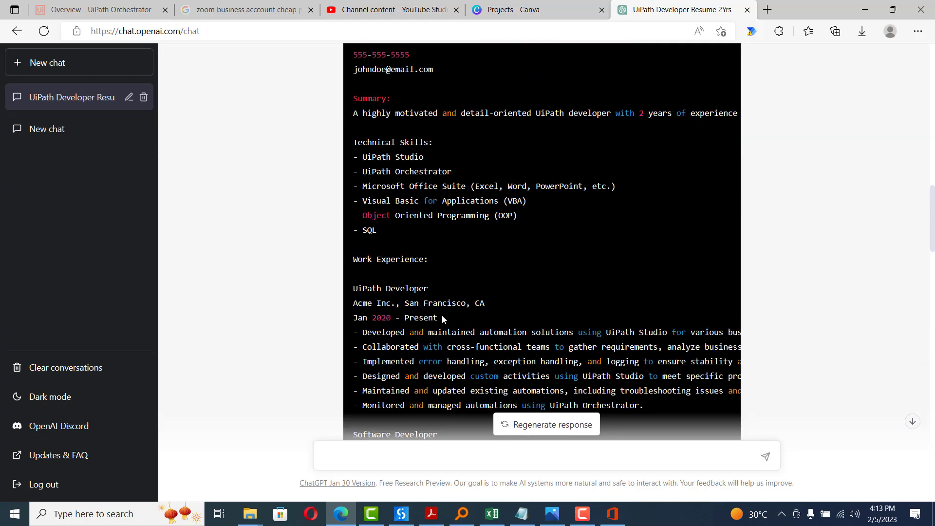
pyautogui.scroll(-7, 590, 309)
pyautogui.scroll(10, 615, 307)
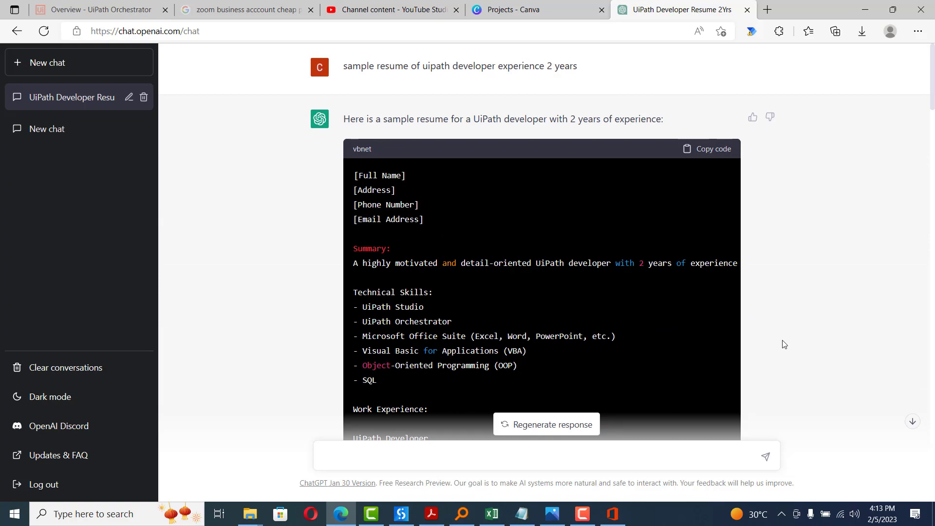
pyautogui.scroll(-12, 782, 344)
pyautogui.scroll(-20, 784, 344)
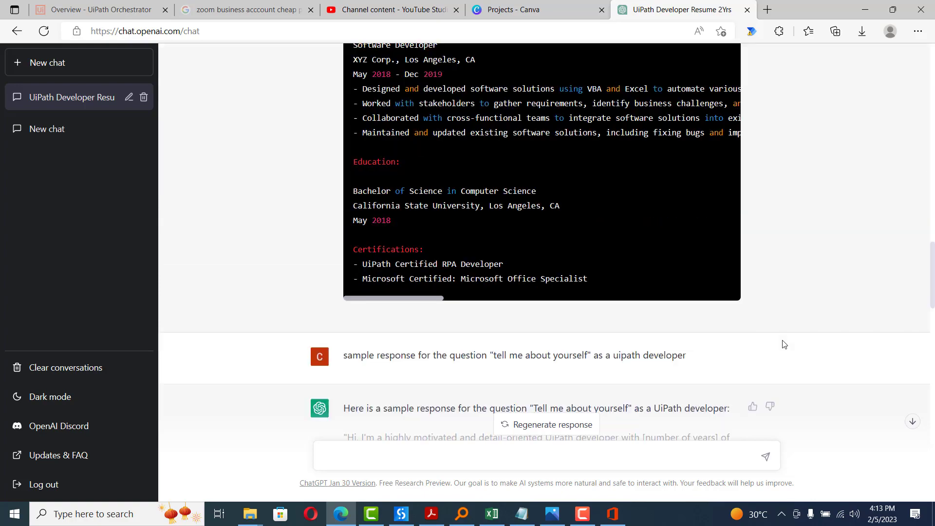
pyautogui.scroll(-4, 784, 344)
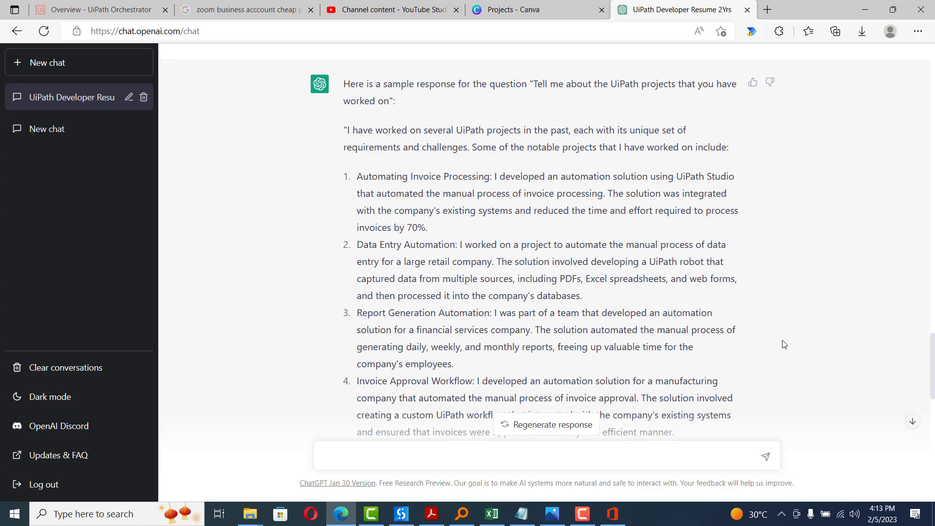
pyautogui.scroll(-1, 784, 344)
pyautogui.scroll(-10, 784, 344)
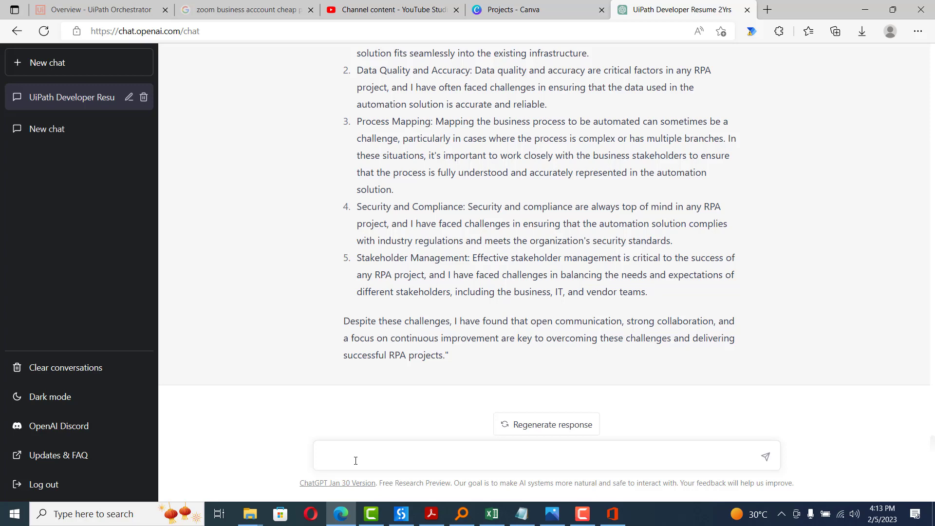
# Step: Draft a sample-response prompt about using the get attribute activity, replacing 'type into' with 'get attribute'
pyautogui.write('sample response on "how did you use type into activity in yoru ')
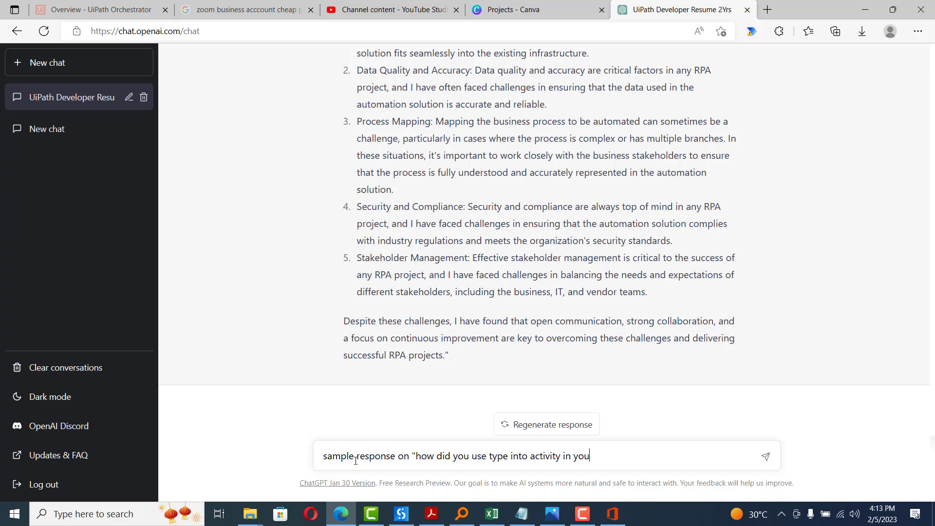
pyautogui.write('r rpa project')
pyautogui.moveTo(490, 459); pyautogui.dragTo(527, 459)
pyautogui.write('get attribute')
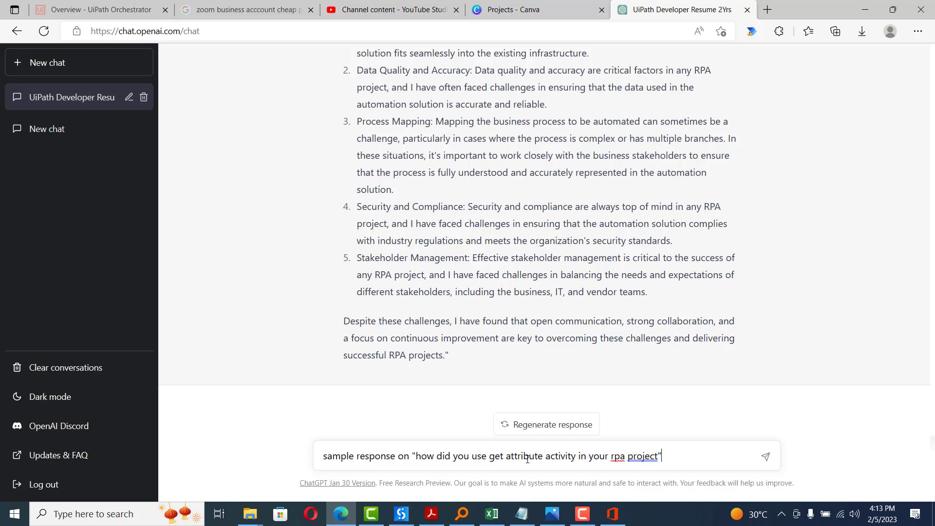
# Step: Send the get attribute prompt and receive a sample answer on PDF invoice and Excel extraction
pyautogui.press('Return')
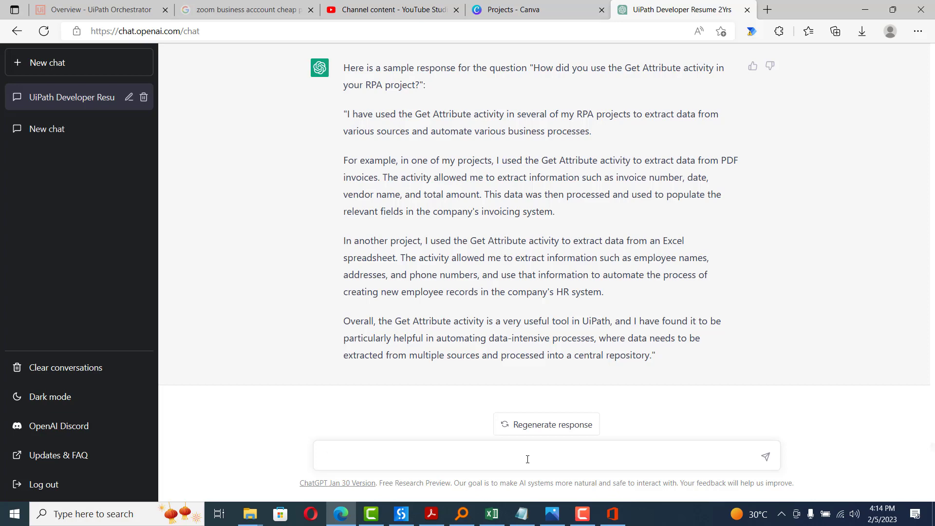
# Step: Enter a prompt asking for a step-by-step explanation of all activities used in the RPA project
pyautogui.write('mple response for "explain me ')
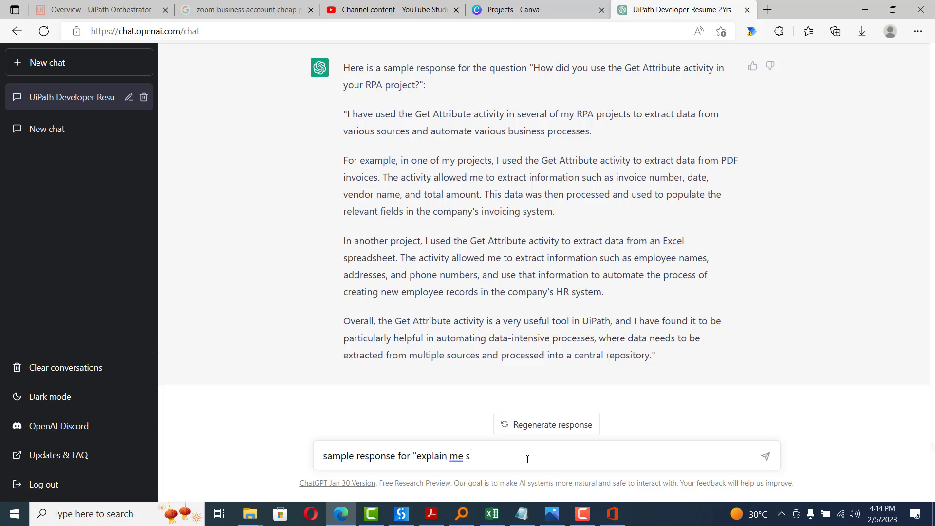
pyautogui.write('step by step of all activities you used in')
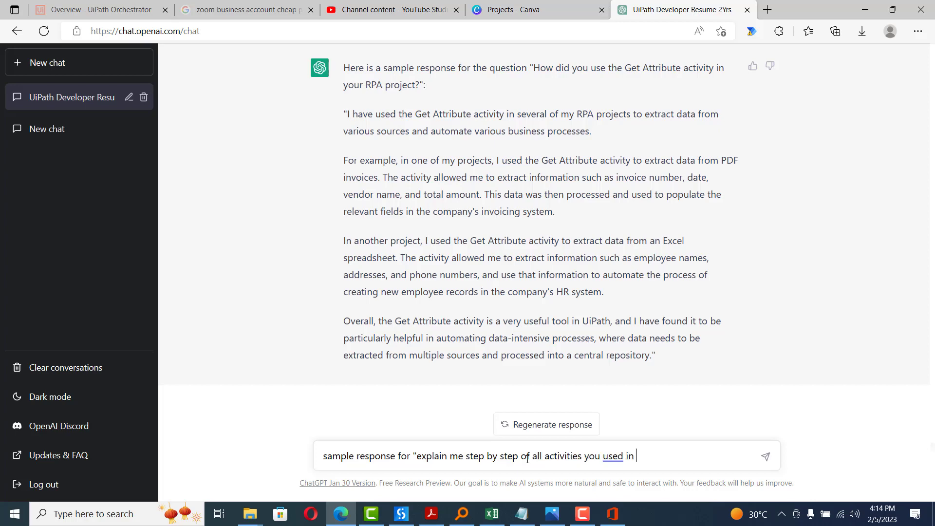
pyautogui.write(' your rpa project')
# Step: Send the step-by-step activities prompt and get an answer listing Read Excel through Write CSV
pyautogui.press('Return')
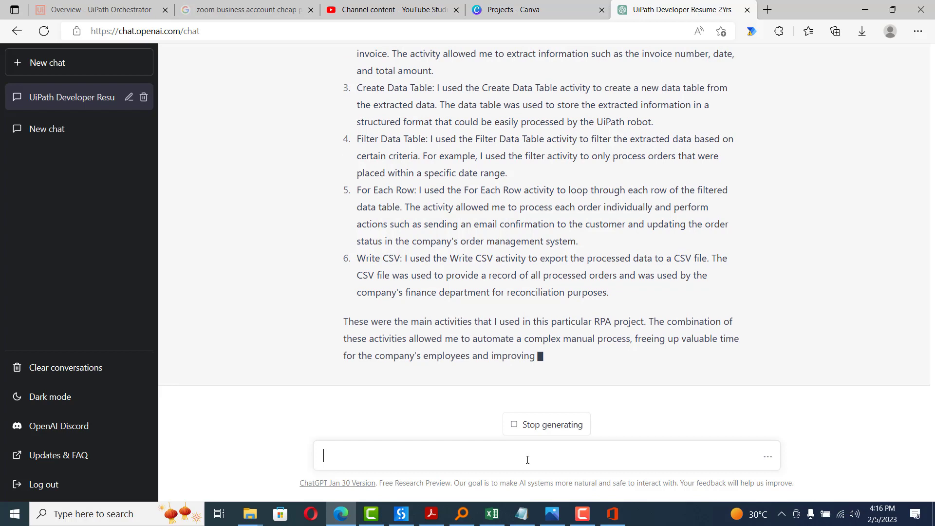
# Step: Send the prompt 'sample response for "detailed explanation on how you built the rpa project"'
pyautogui.write('sampl')
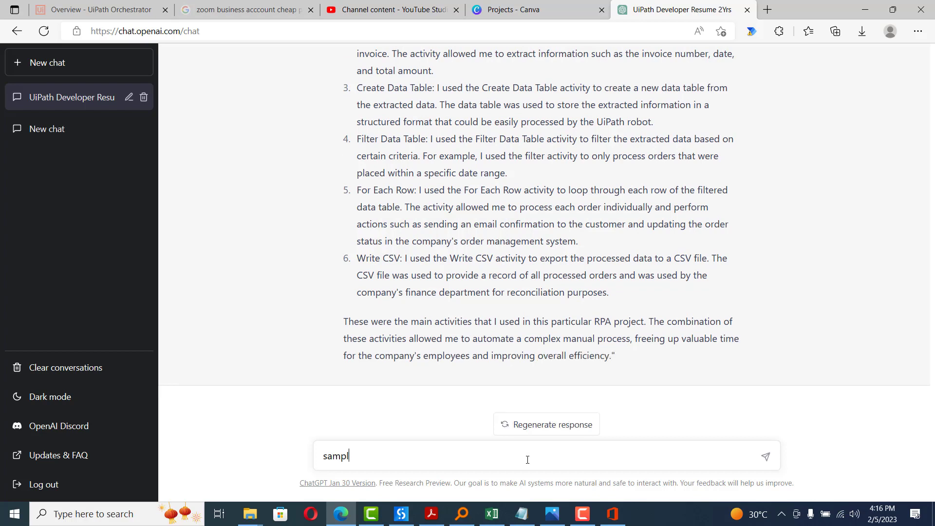
pyautogui.write('e resposne for "detailed ex')
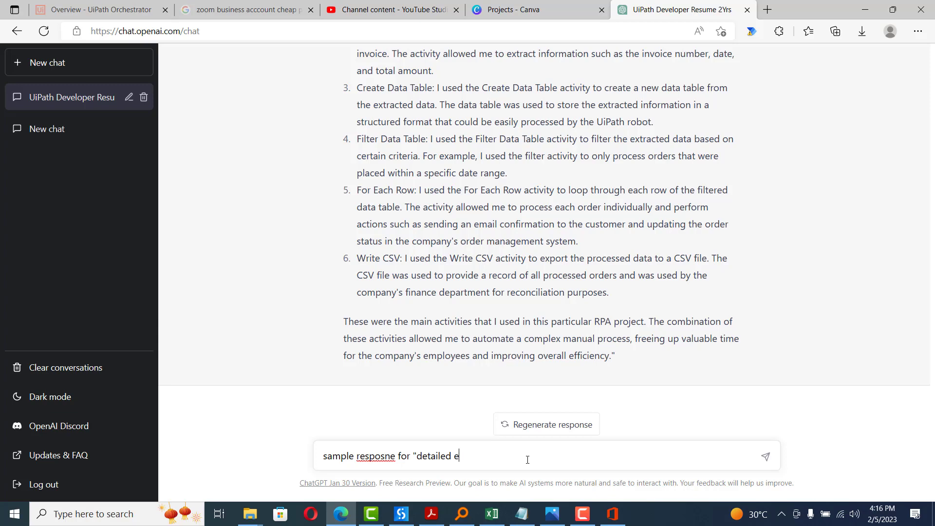
pyautogui.write('plaination on how')
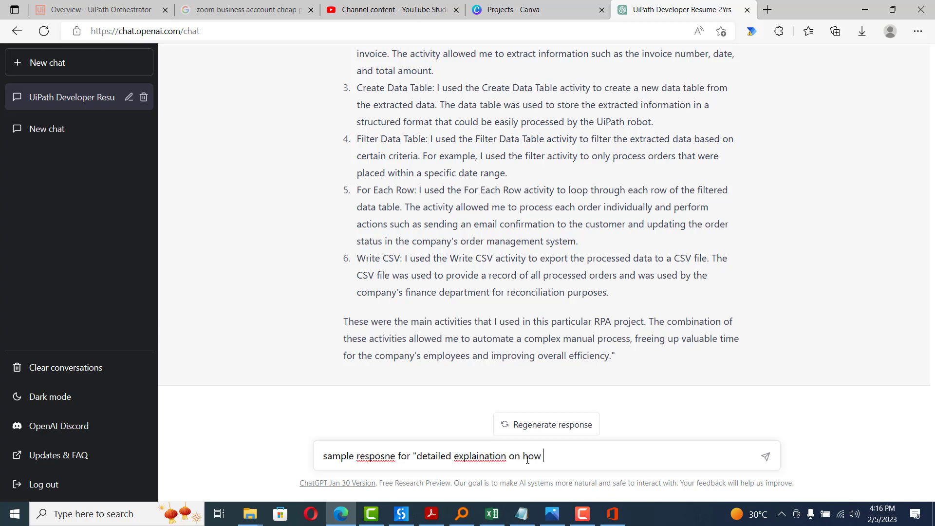
pyautogui.write(' you built the rpa project"')
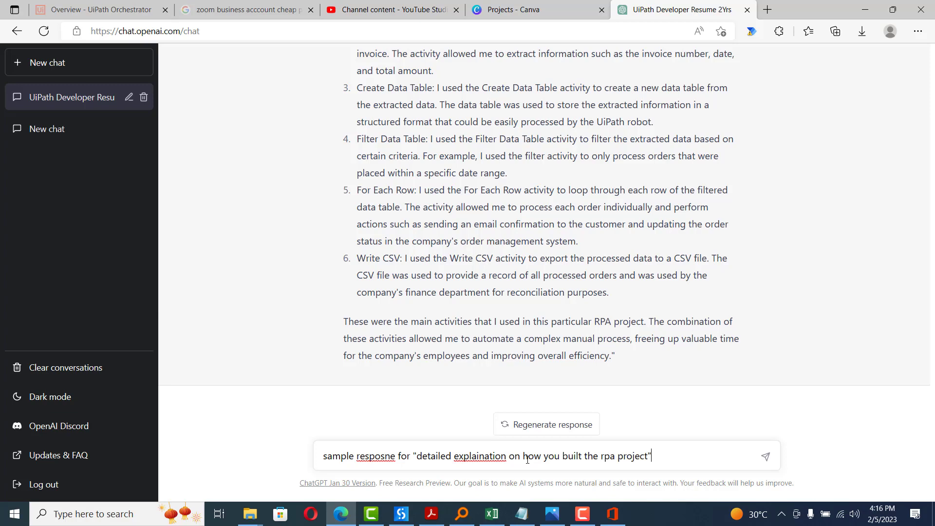
pyautogui.press('Return')
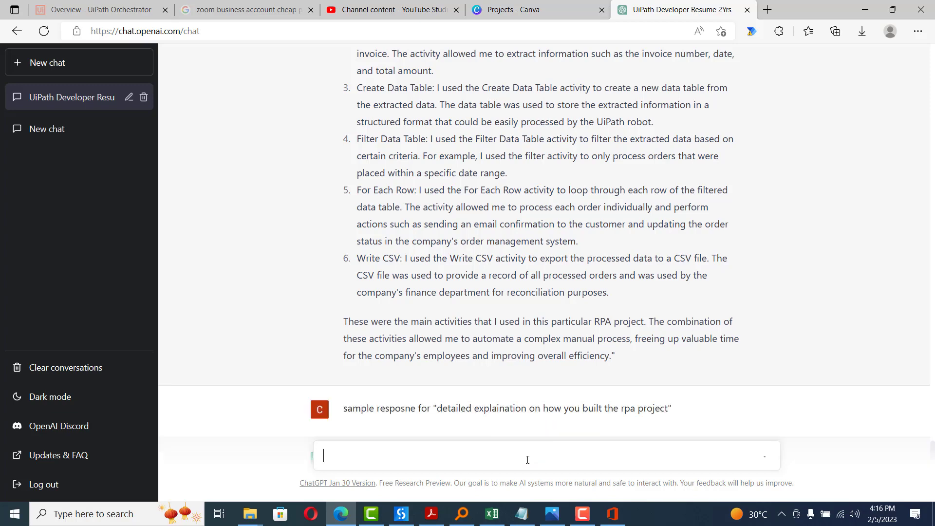